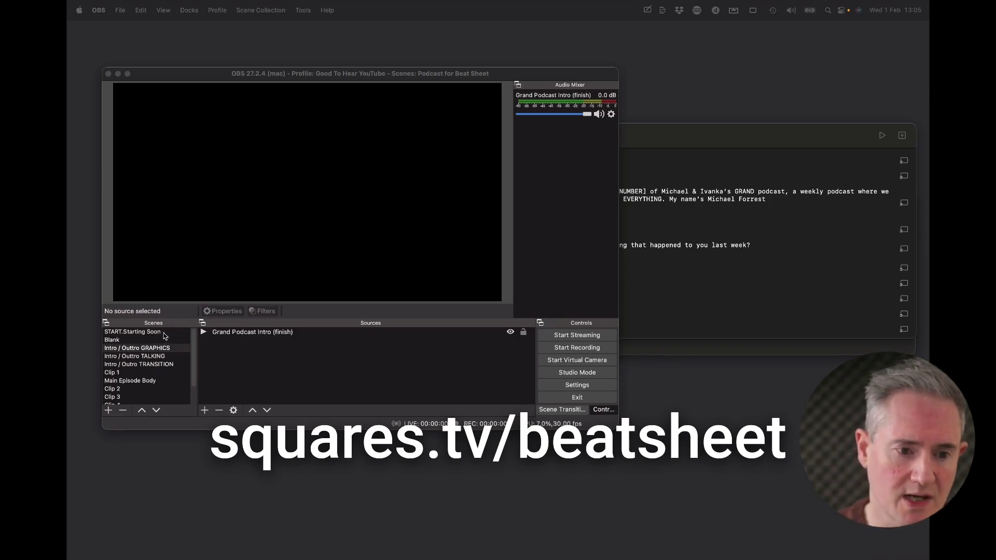
Preview the Starting Soon, Blank, Intro / Outtro TALKING, Clip 1 and Main Episode Body scenes in turn.
left_click(163, 333)
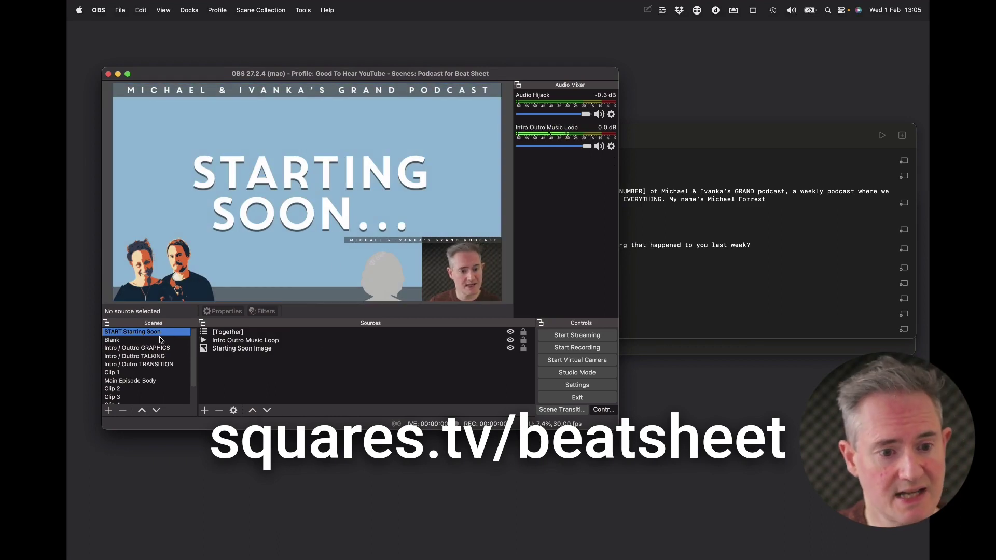
left_click(161, 340)
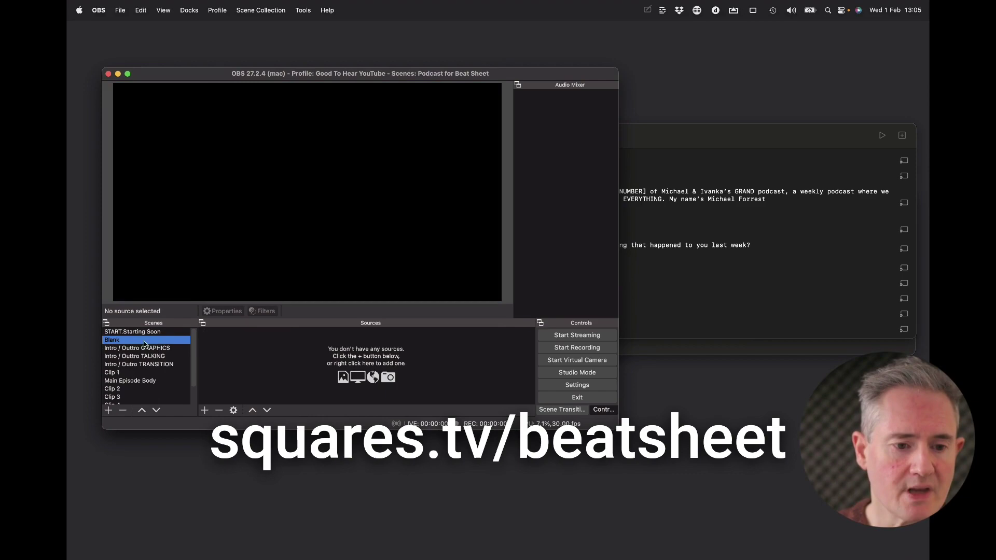
left_click(149, 355)
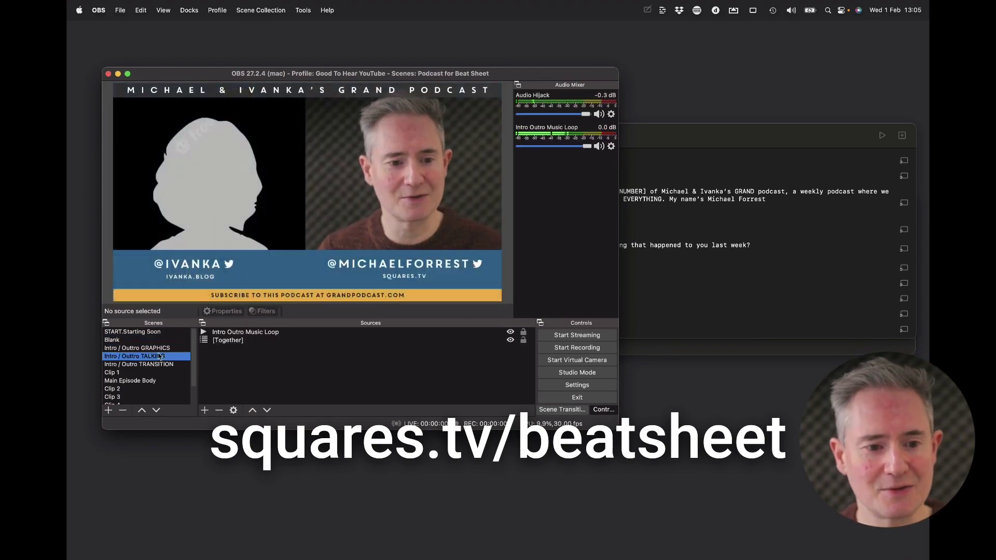
left_click(158, 372)
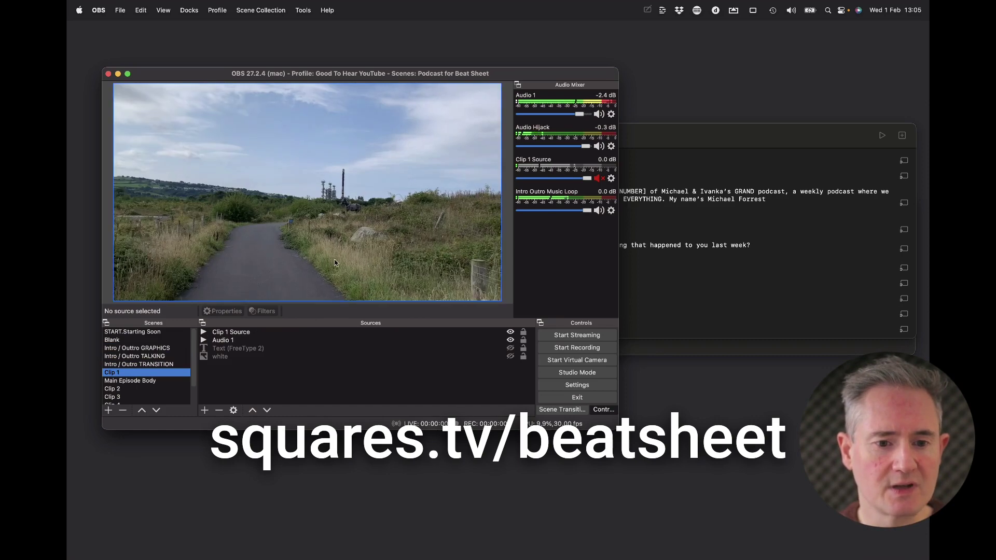
left_click(158, 382)
scroll(165, 378, "down", 1)
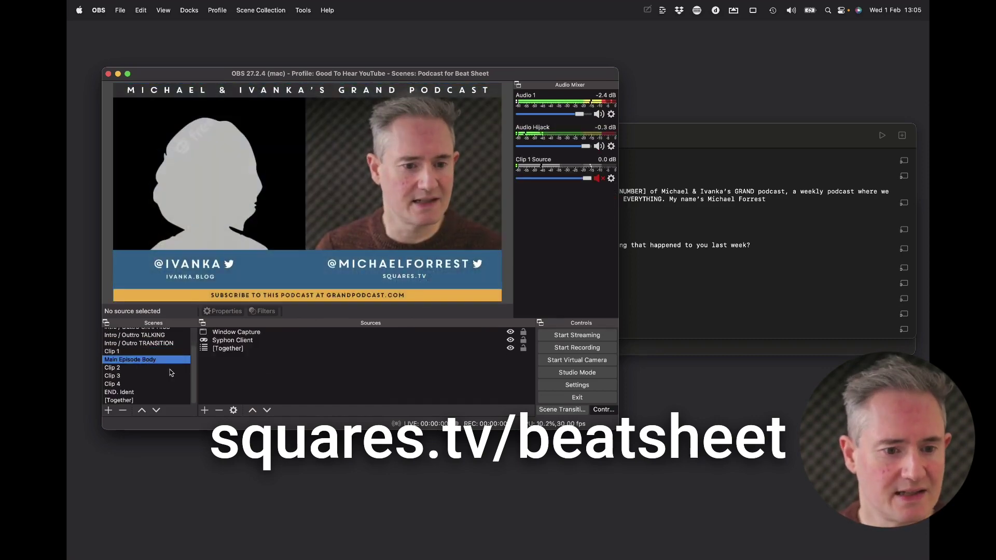
scroll(149, 352, "up", 1)
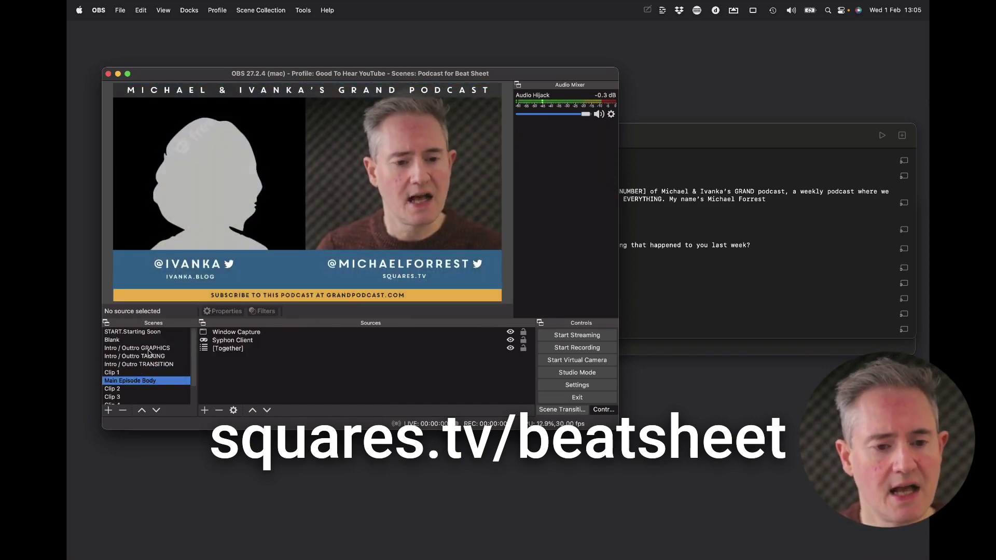
Make Intro / Outtro TALKING the live OBS scene and bring the Grand Podcast OBS script forward.
double_click(228, 348)
left_click(249, 332)
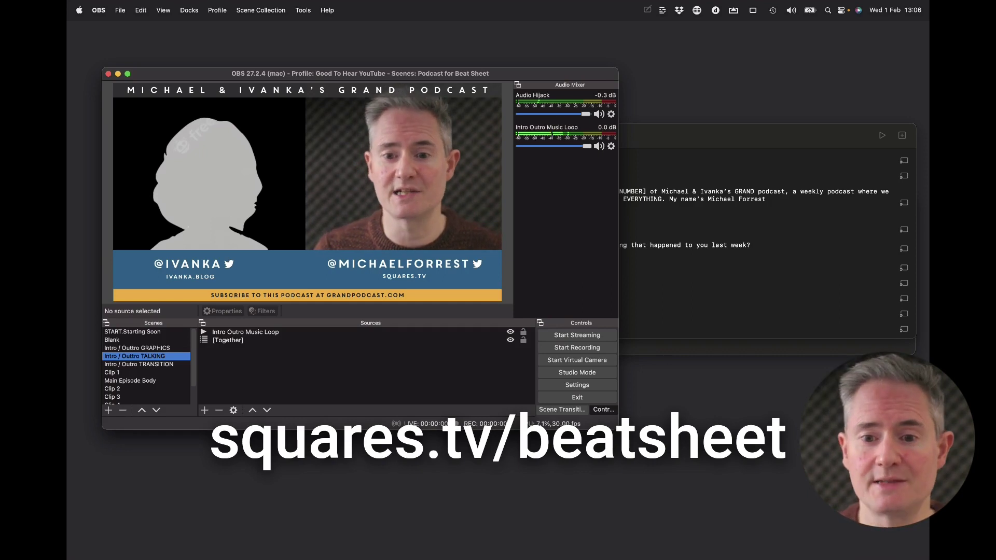
left_click(763, 136)
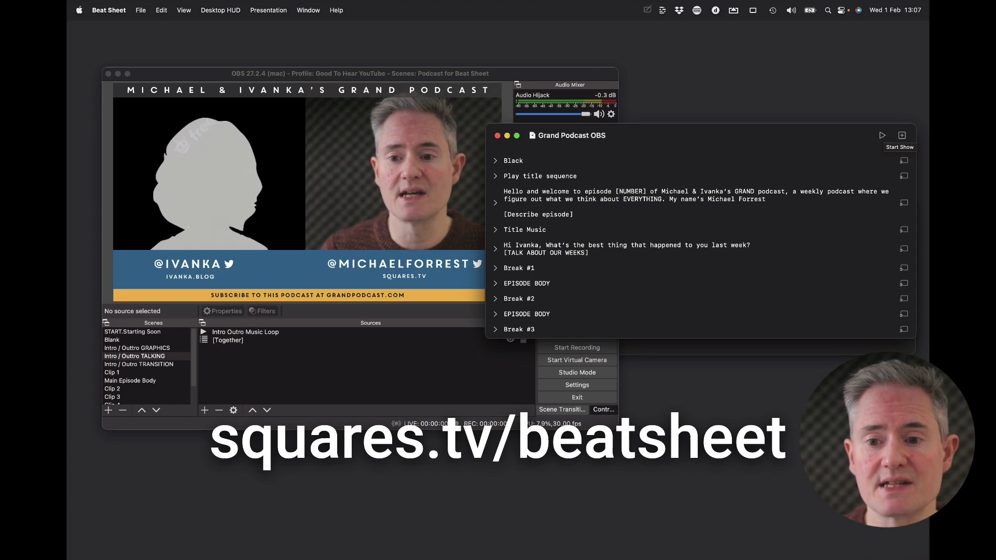
Open Beat Sheet Settings from the script window to view the OBS connection on port 4455.
left_click(509, 75)
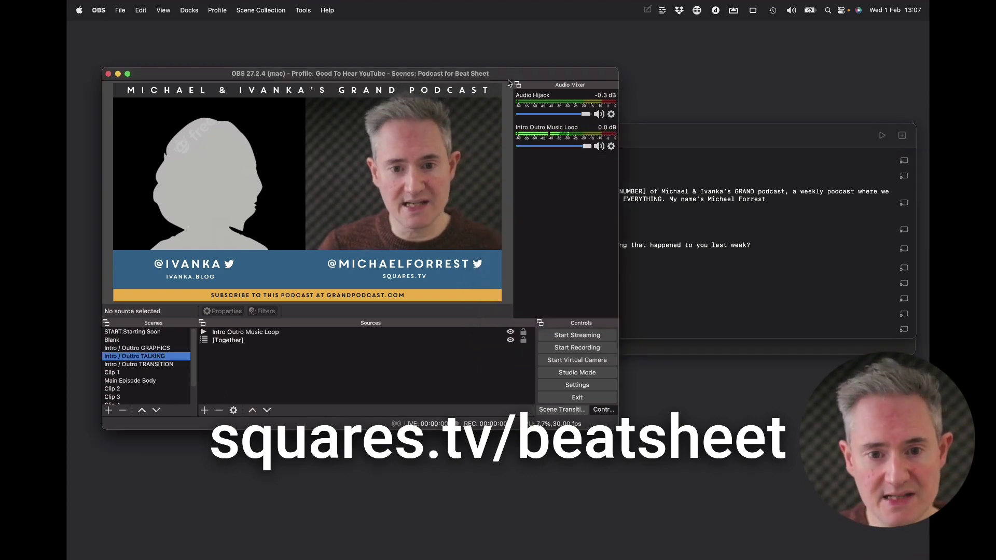
left_click(714, 136)
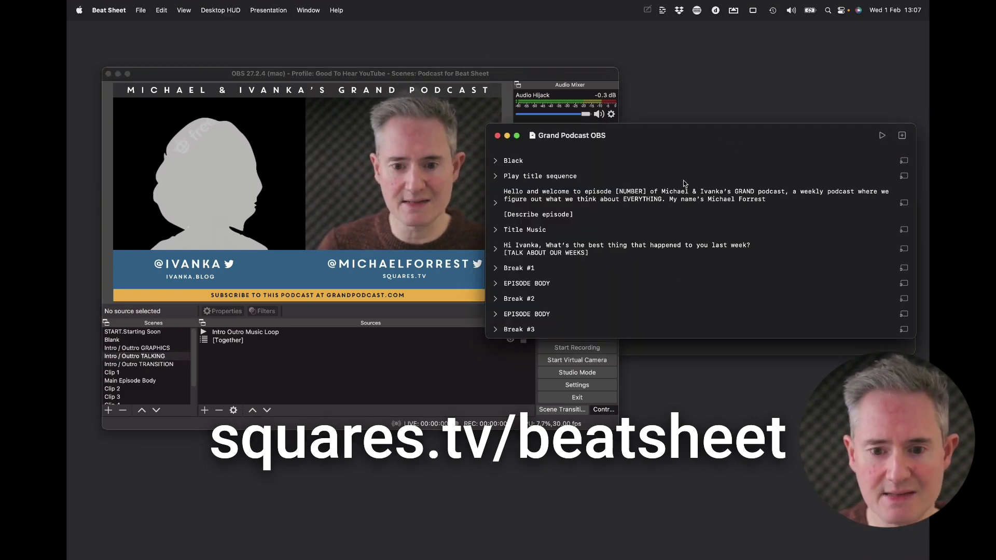
key("super+comma")
left_click(116, 11)
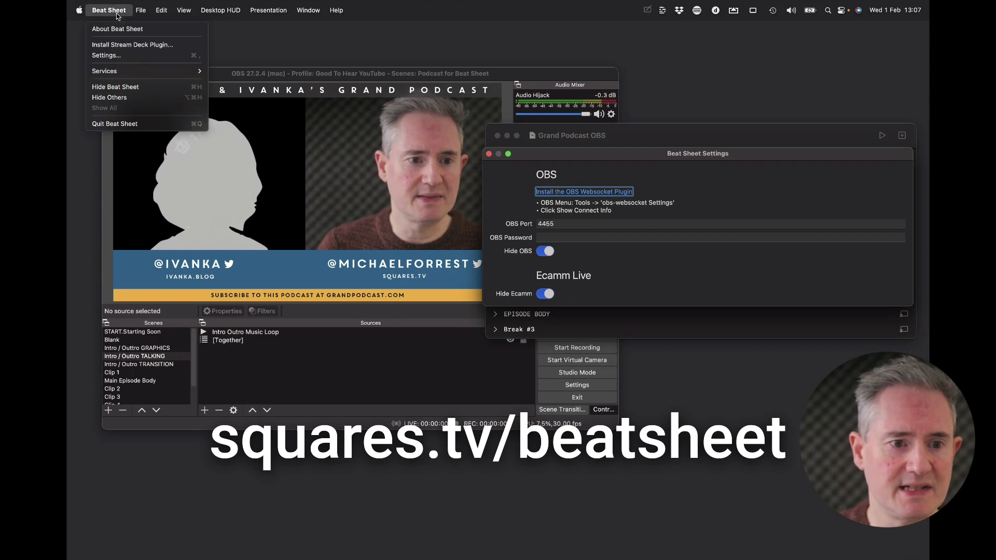
left_click(111, 55)
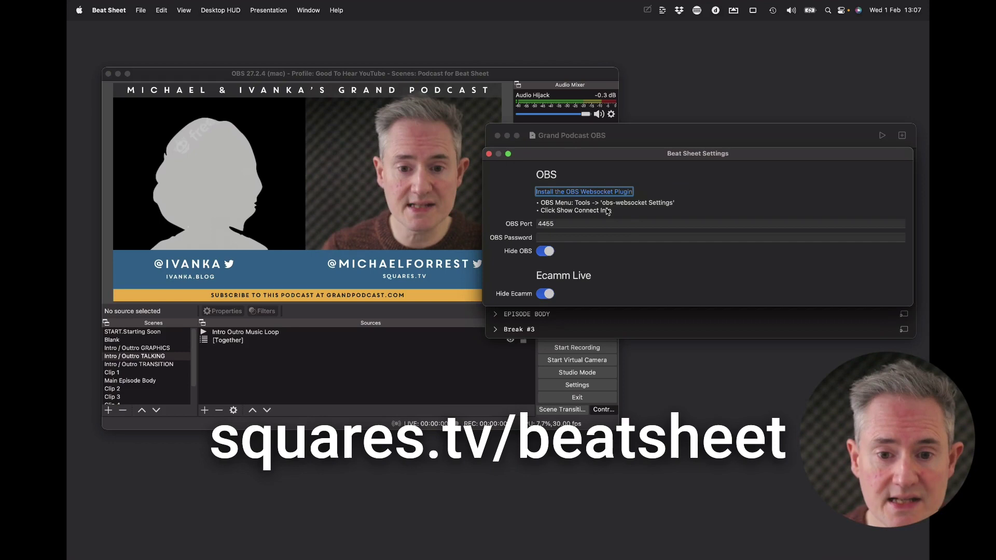
Open obs-websocket Settings from OBS Tools and show its connect info, confirming the active-output warning.
left_click(381, 73)
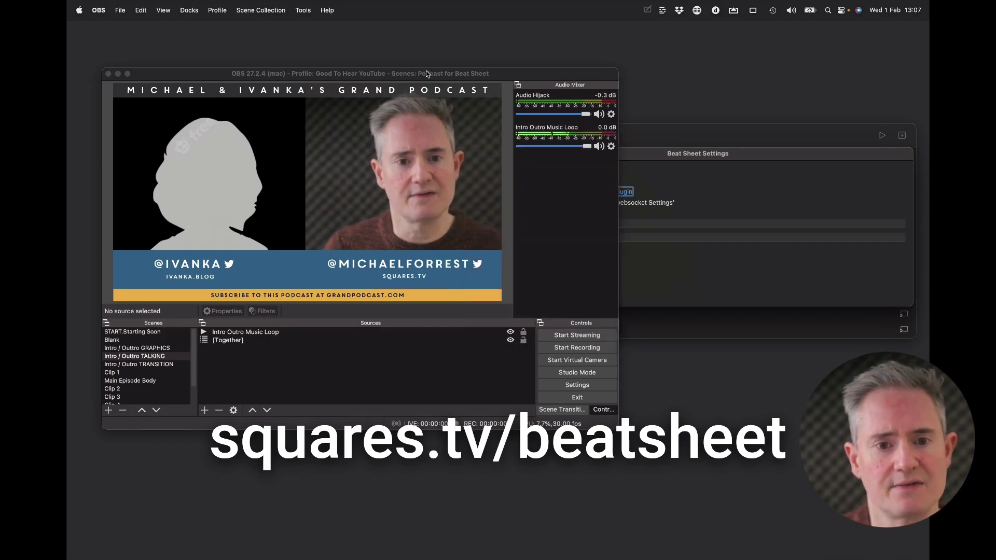
left_click(303, 10)
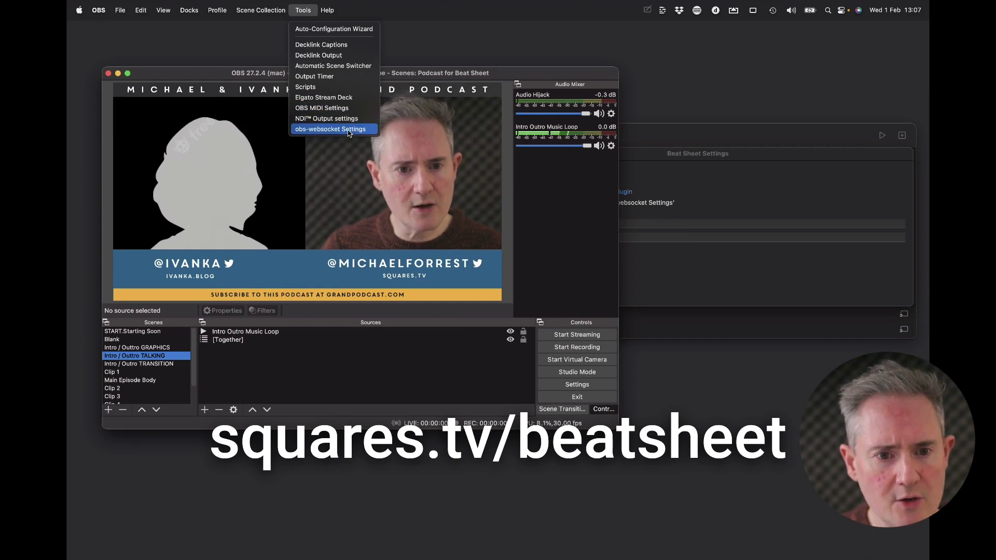
left_click(327, 129)
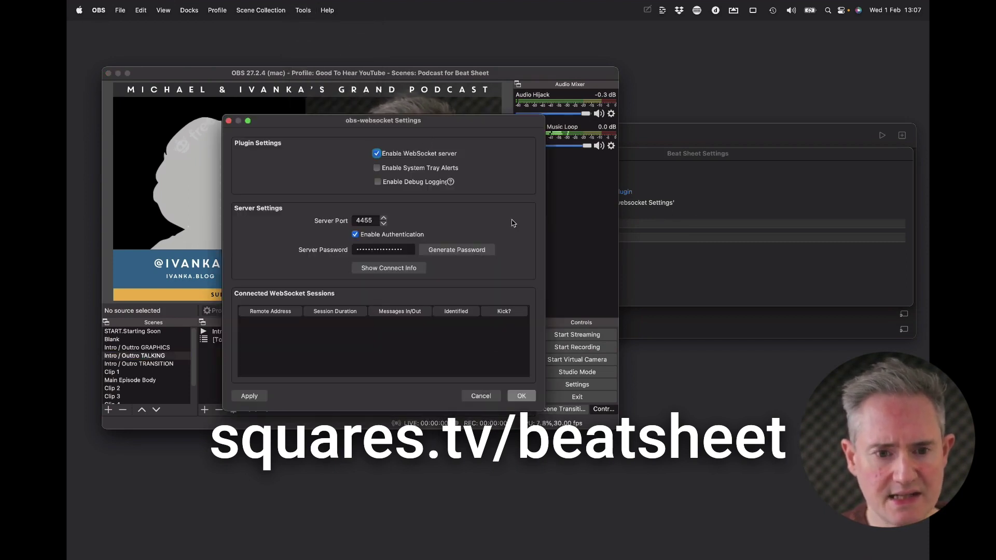
left_click(717, 198)
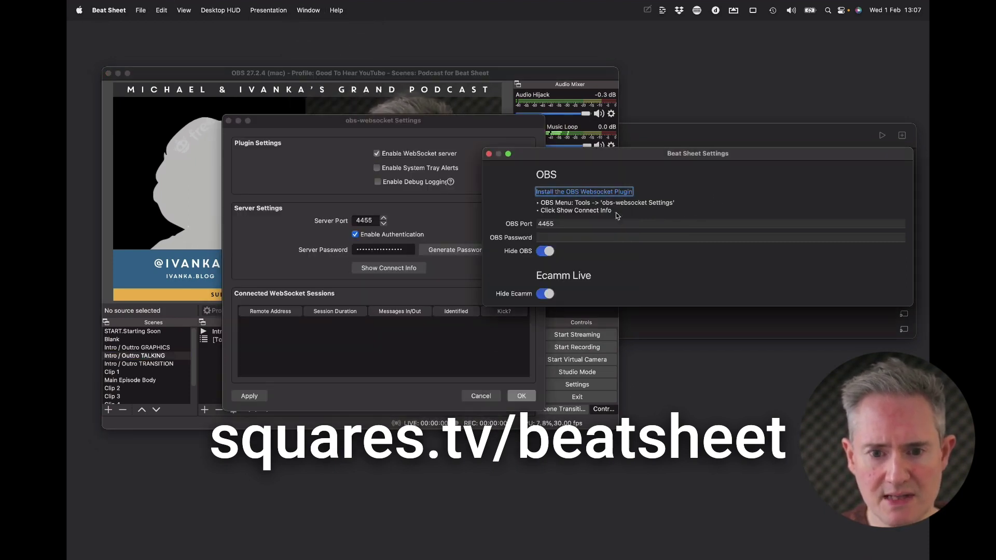
left_click(443, 228)
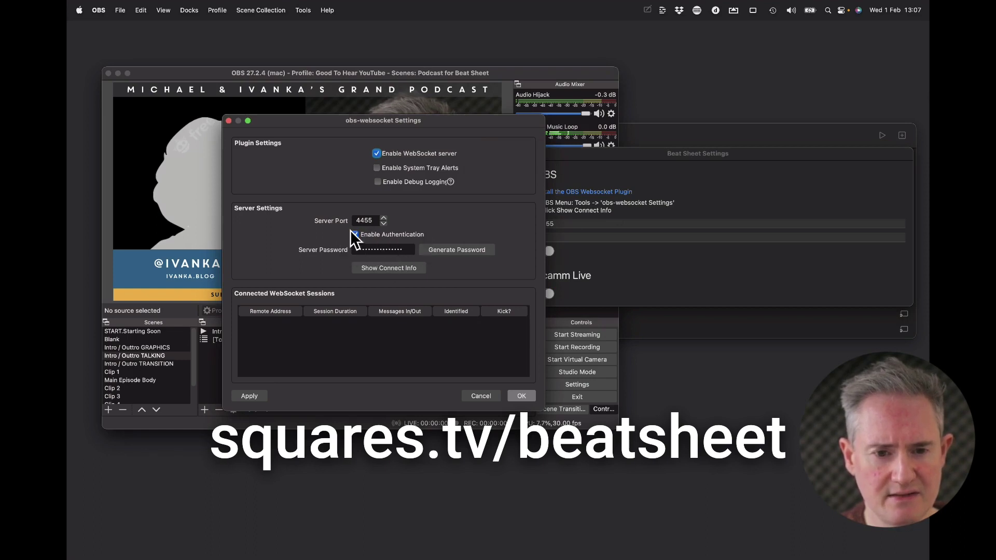
left_click(406, 273)
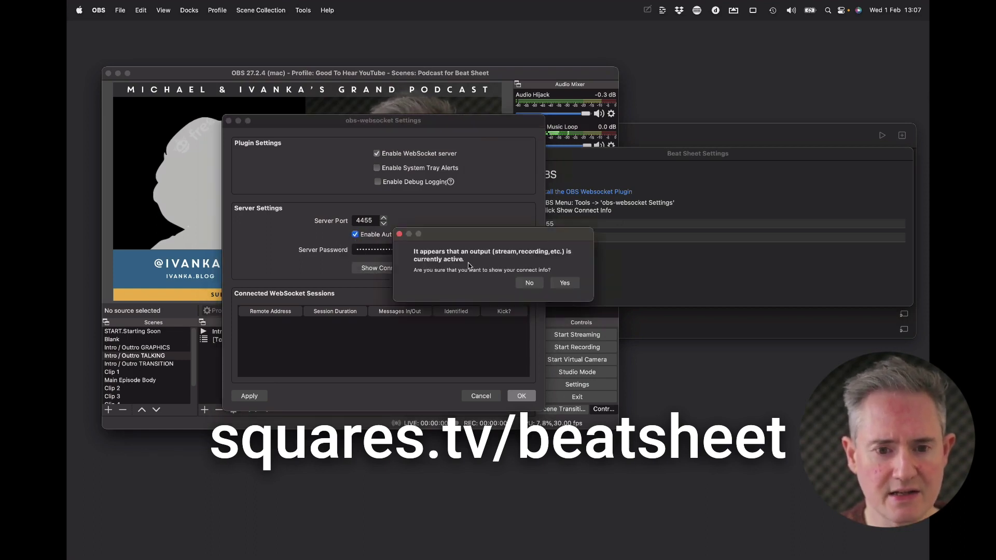
left_click(565, 284)
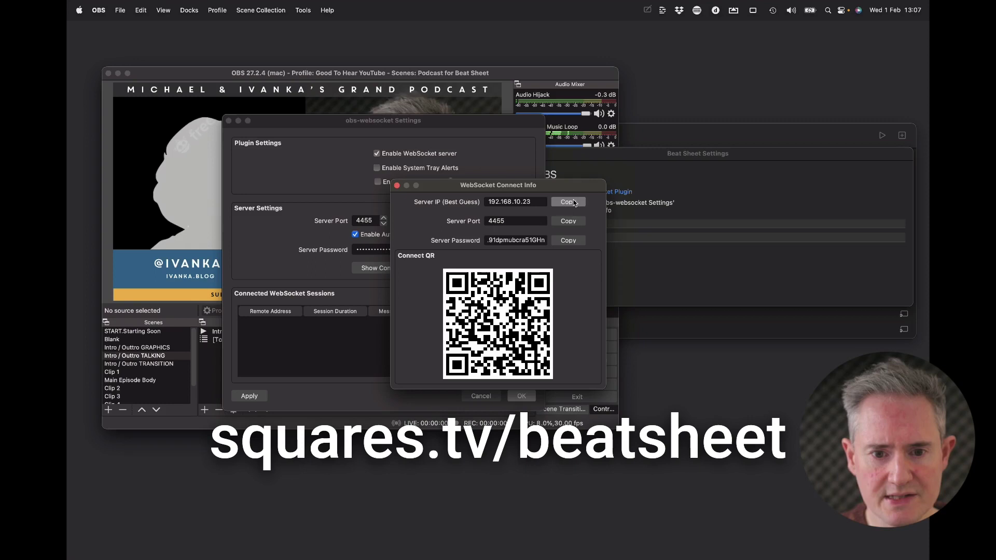
Paste the WebSocket server password into Beat Sheet's OBS Password, turn Hide OBS off, and close Settings.
left_click(568, 240)
left_click(689, 202)
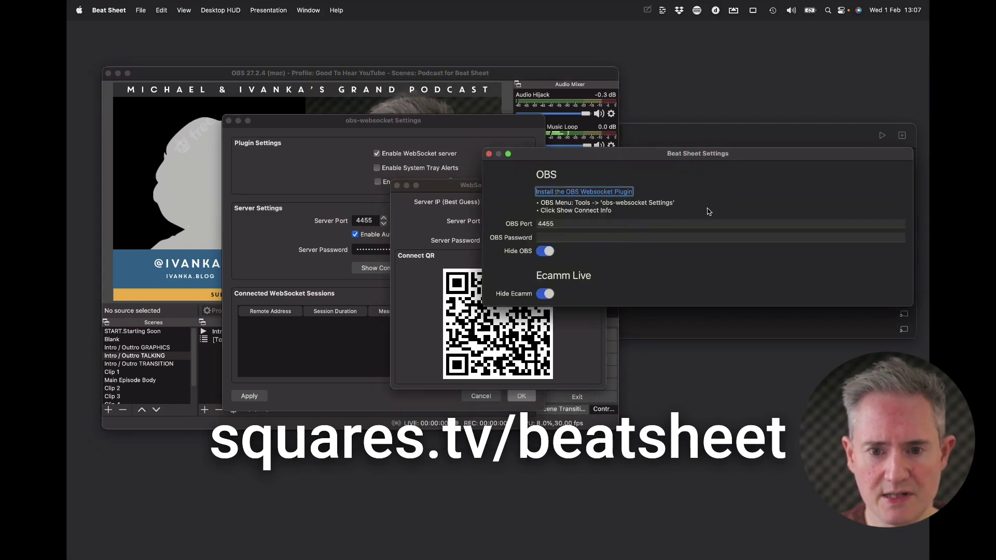
left_click(572, 240)
key("super+v")
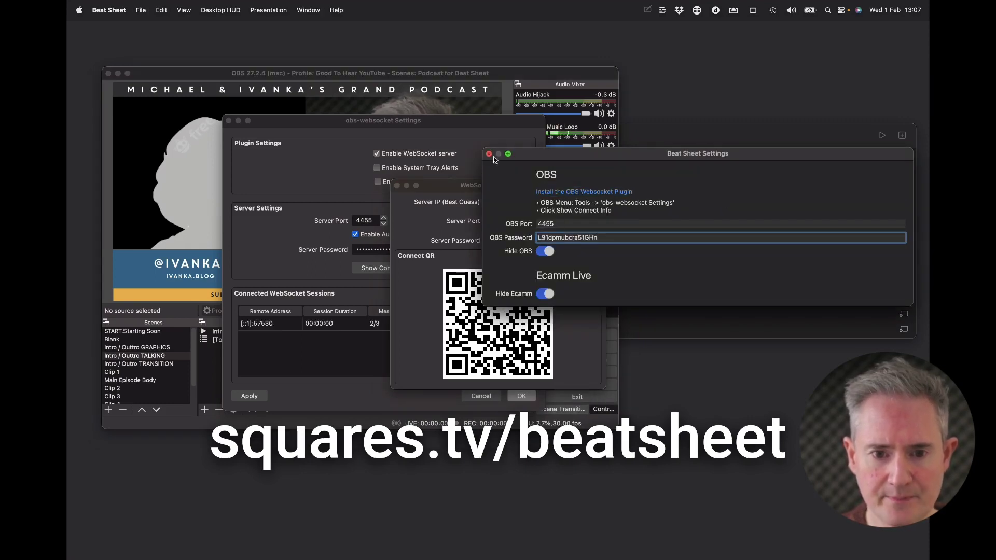
left_click(547, 252)
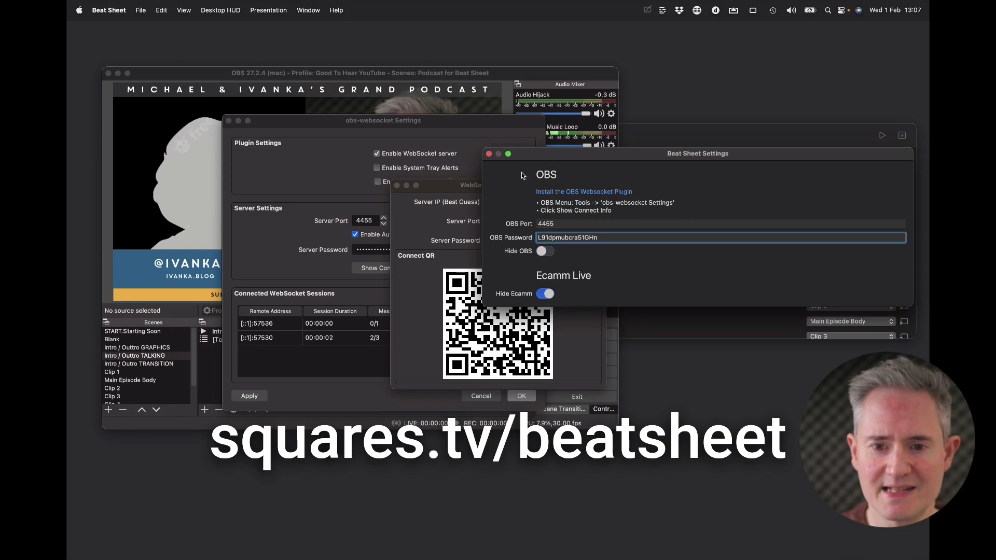
left_click(489, 154)
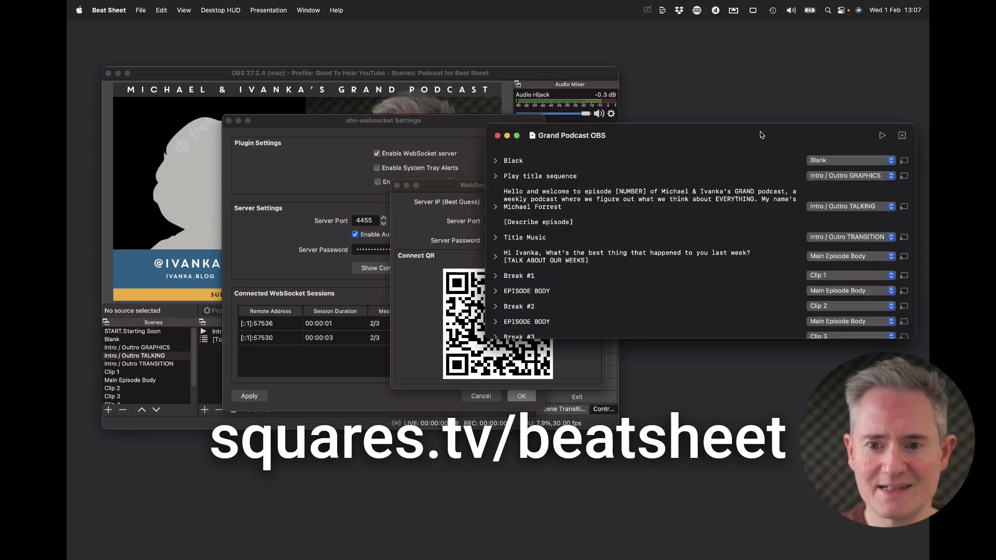
Review the scene choices for the Black beat, then narrow the script window to sit beside OBS.
left_click(839, 161)
left_click(838, 128)
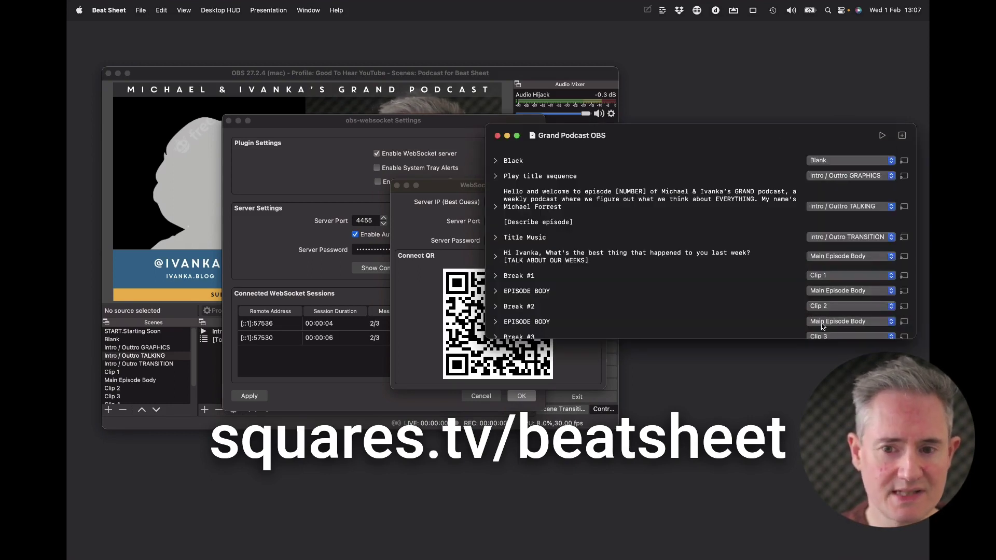
left_click(844, 162)
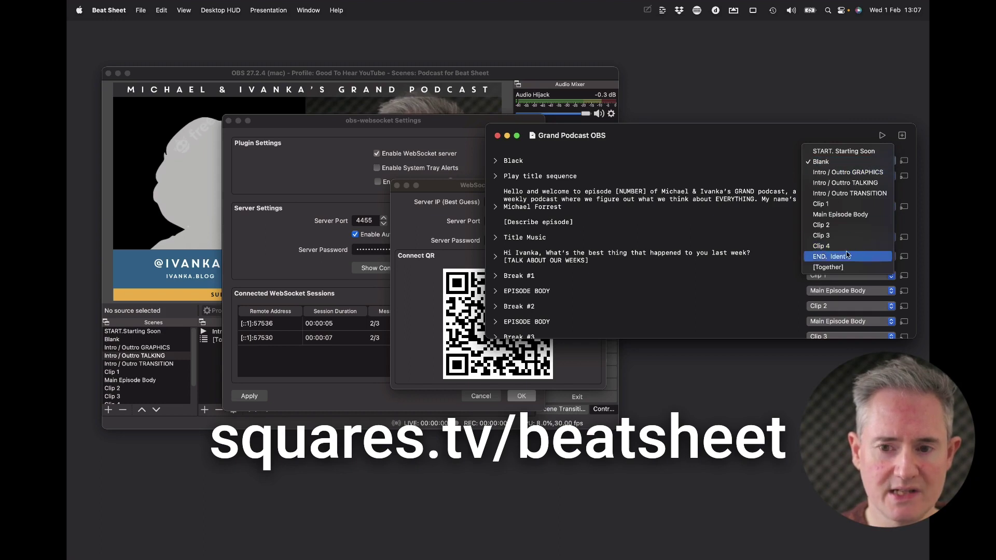
left_click(787, 133)
left_click(378, 75)
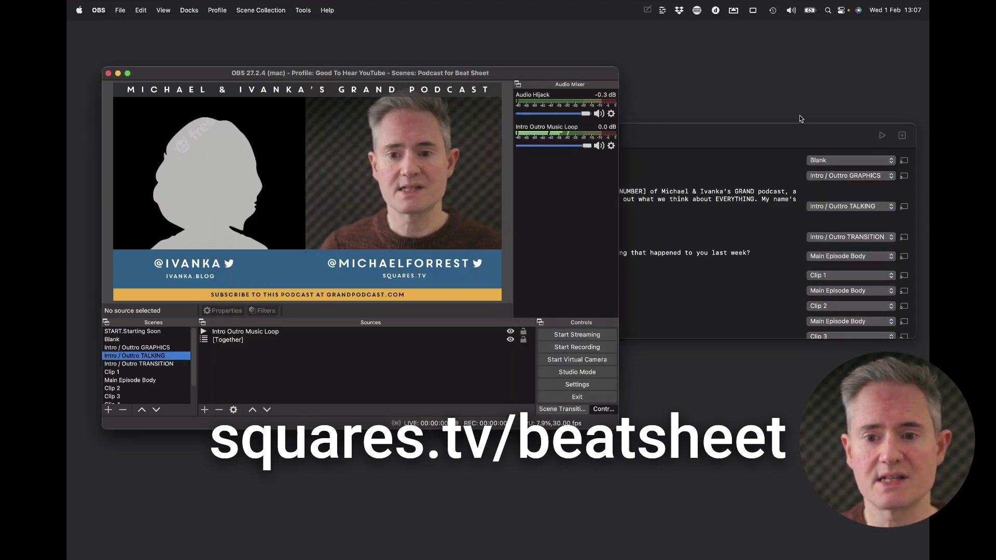
left_click(488, 239)
left_click_drag(484, 238, 552, 239)
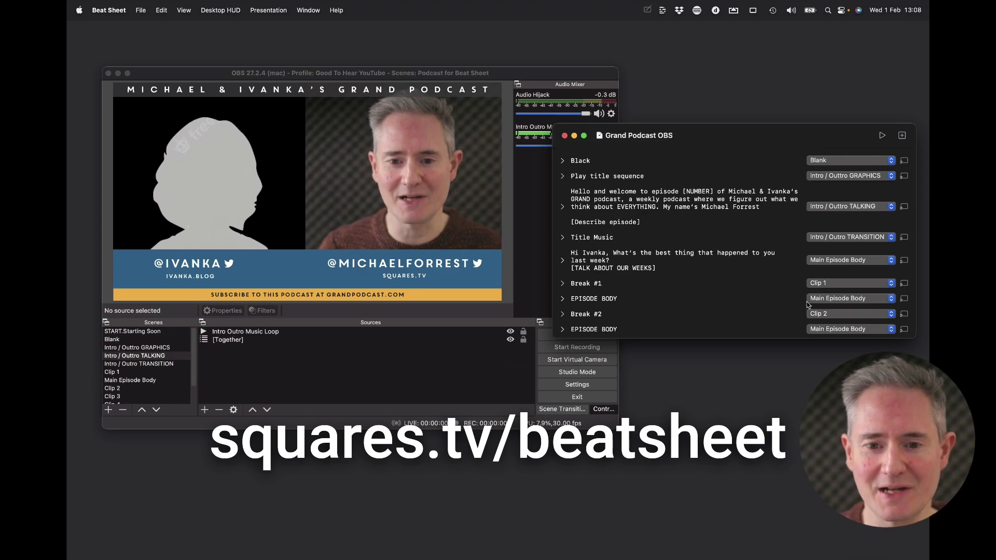
Play the script from Black, advance past the welcome intro, move the Desktop HUD aside, reach Title Music.
left_click(882, 136)
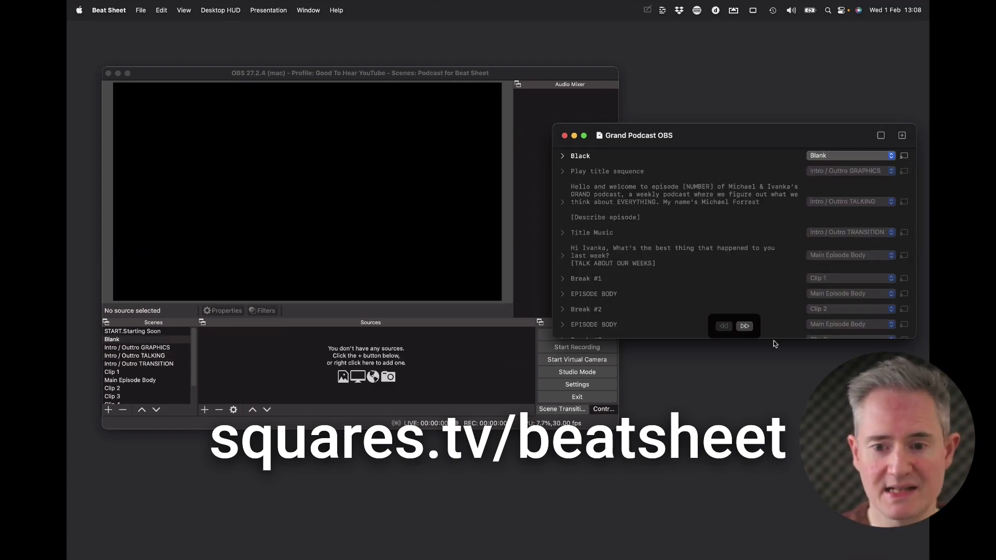
left_click(745, 326)
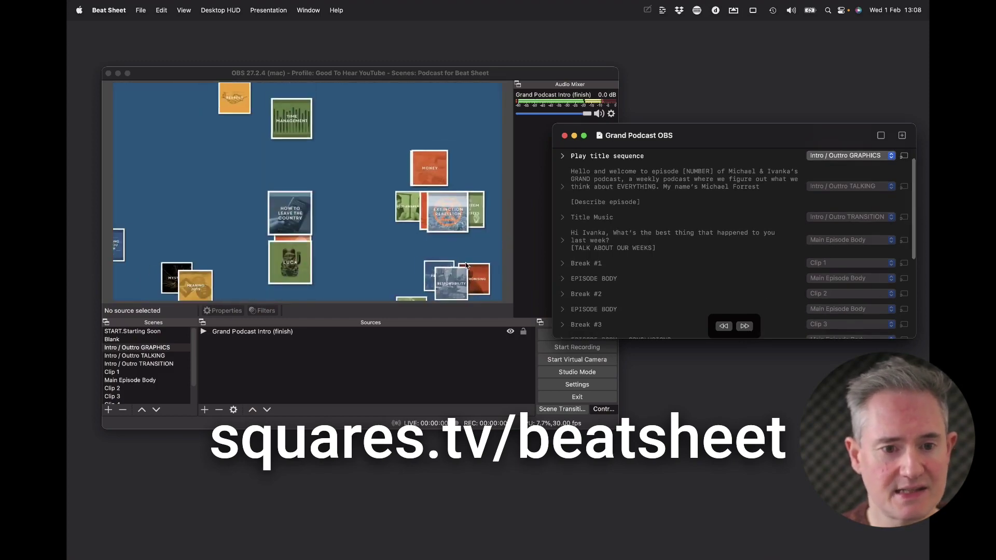
left_click(744, 326)
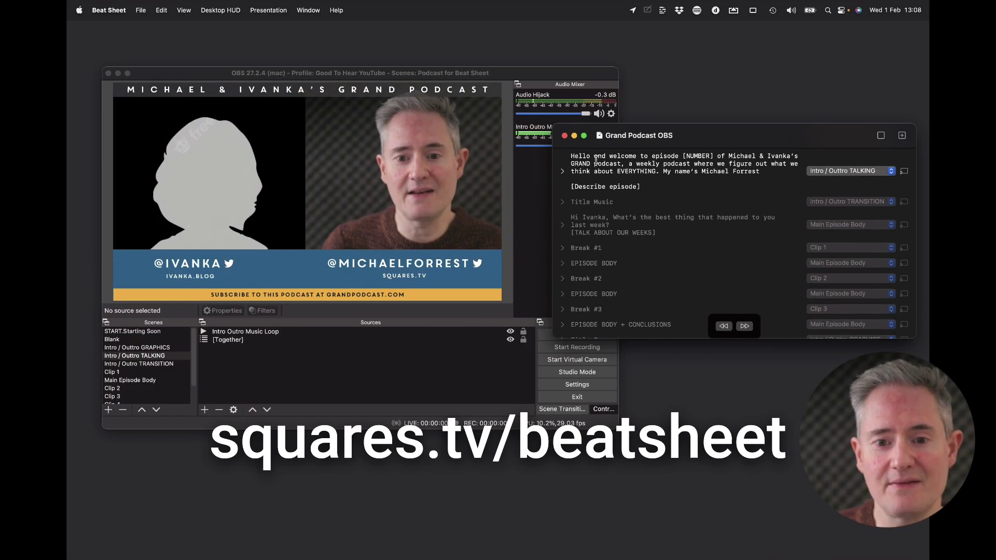
key("super+shift+h")
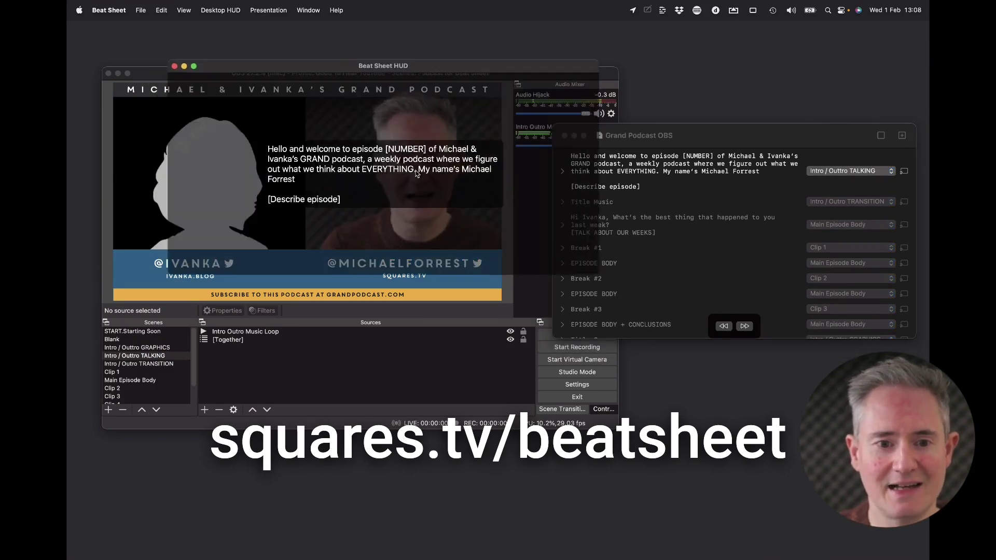
left_click_drag(523, 252, 515, 203)
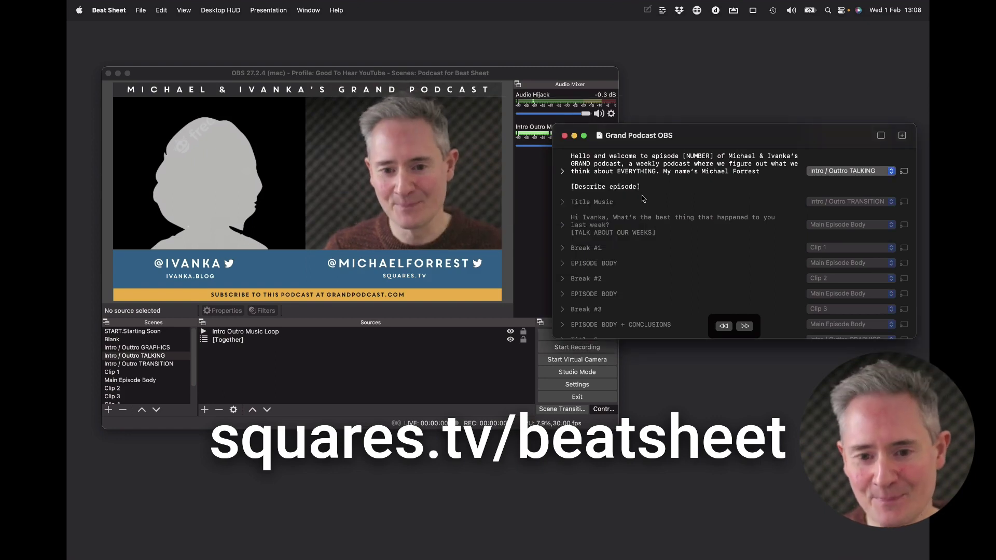
left_click(744, 326)
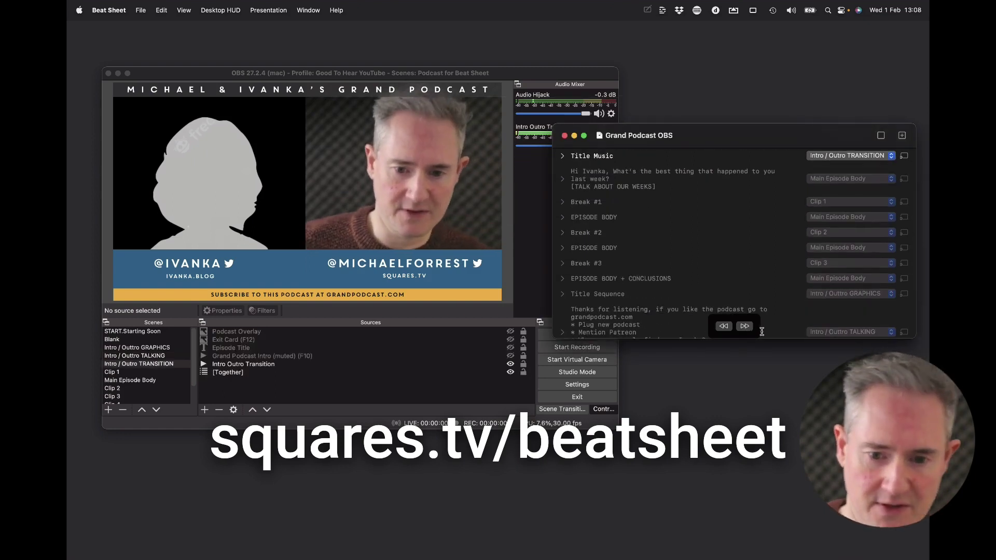
Step through Breaks #1–#3, the episode bodies and Title Sequence with arrow keys to END. Ident.
key("Right")
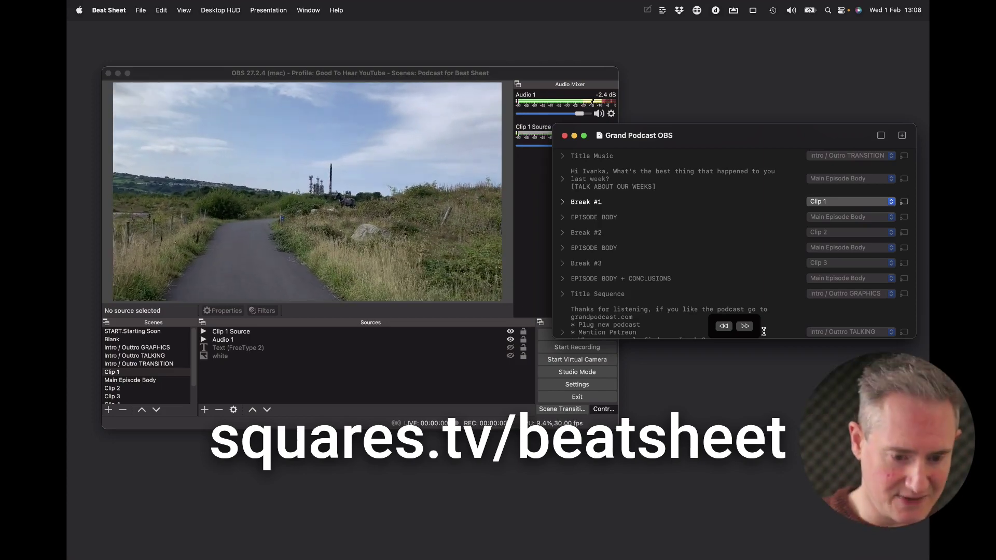
key("Right")
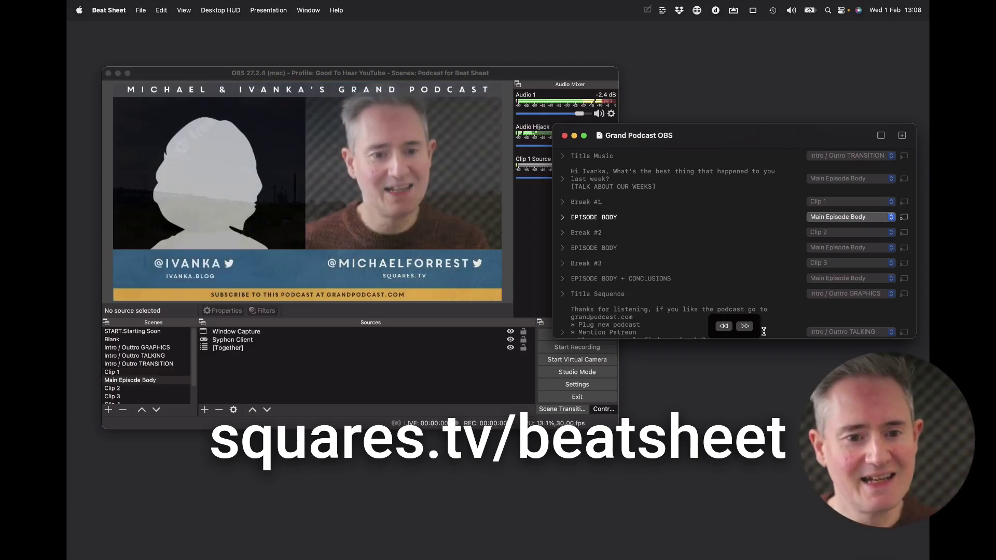
key("Right")
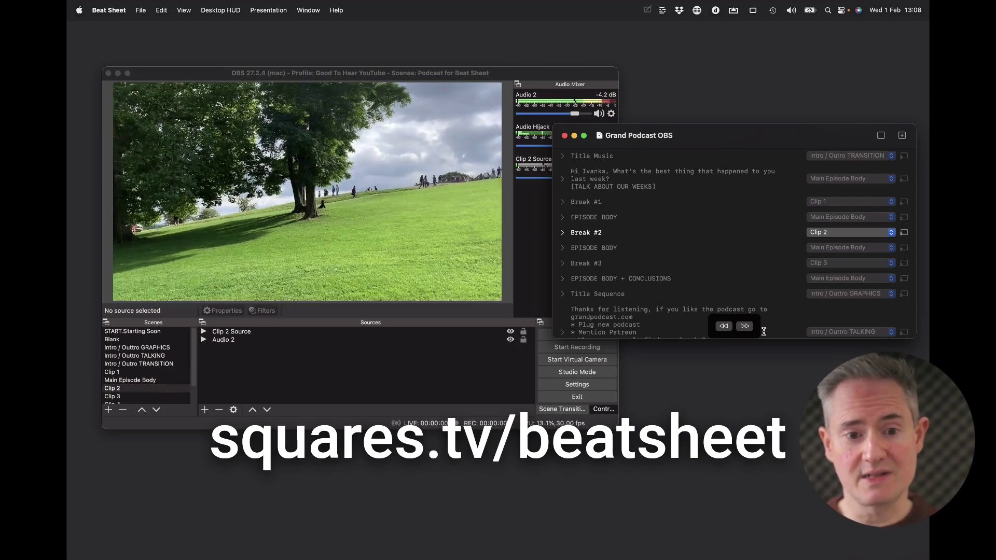
key("Right")
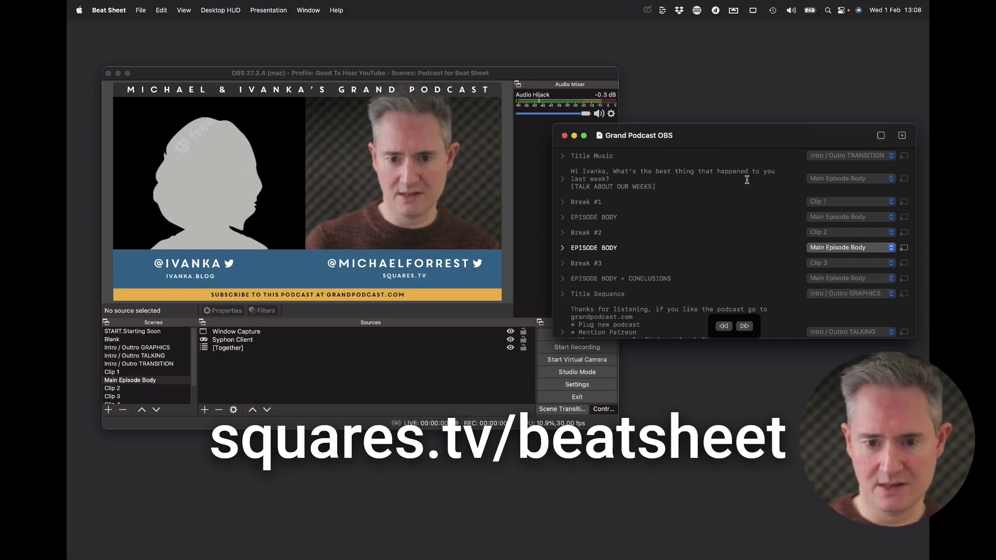
key("Right")
key("Left")
key("Right")
key("Right")
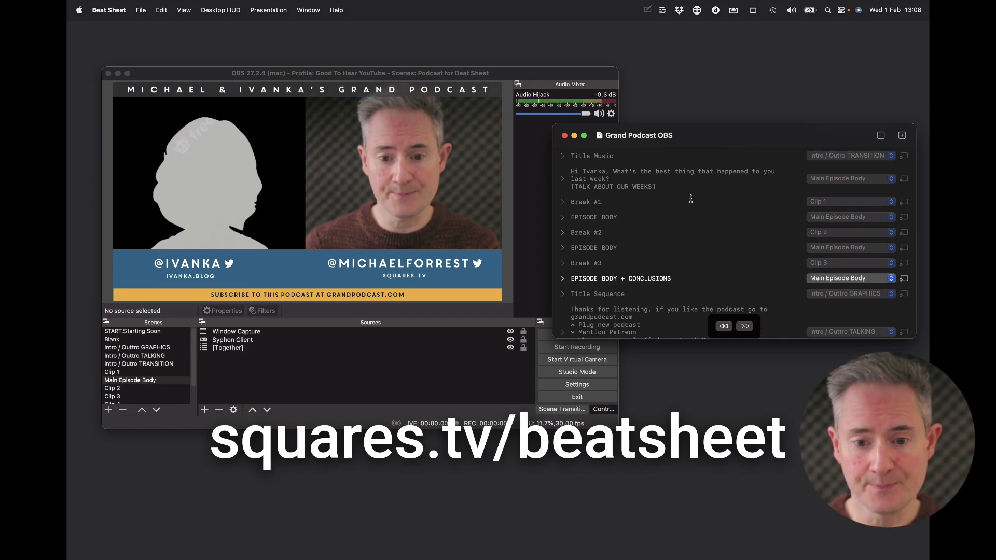
key("Right")
key("Right")
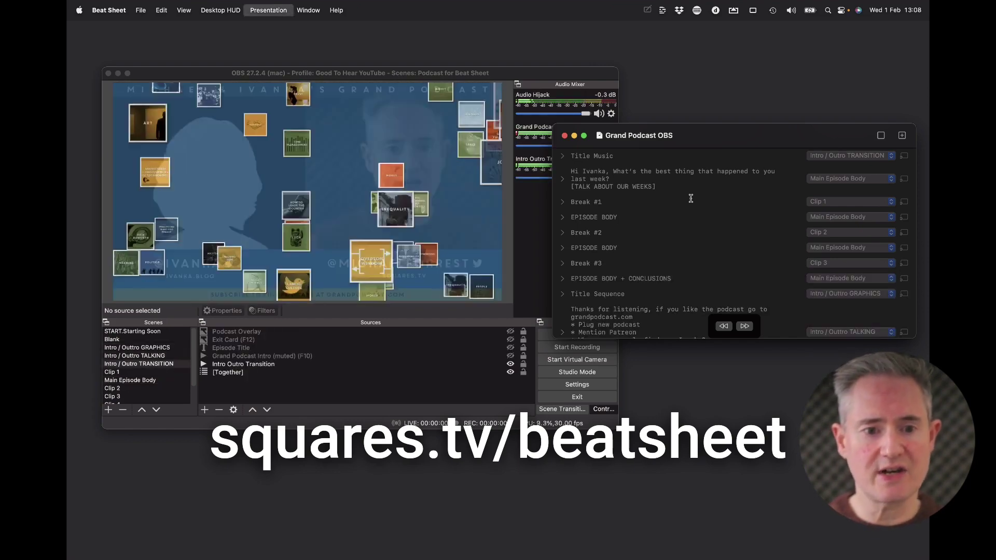
key("Right")
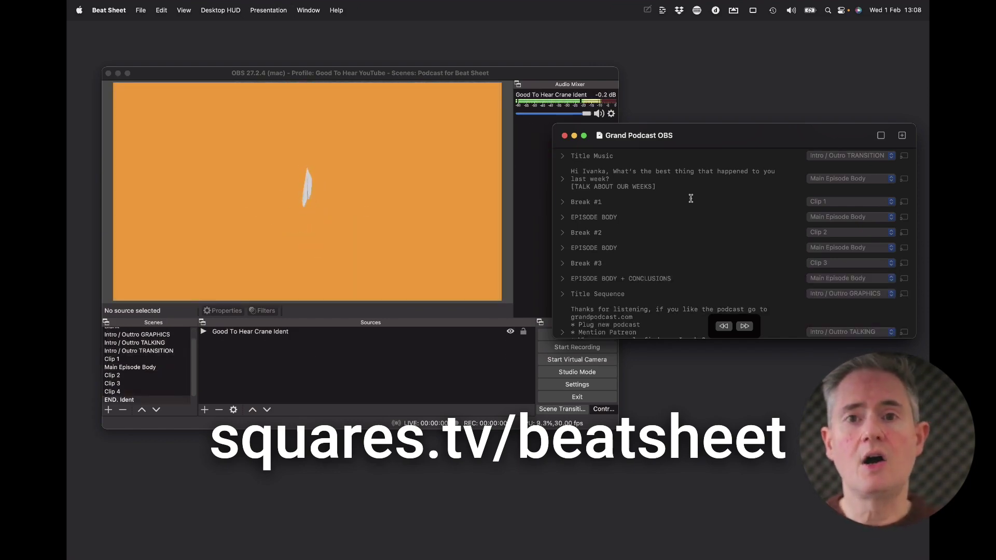